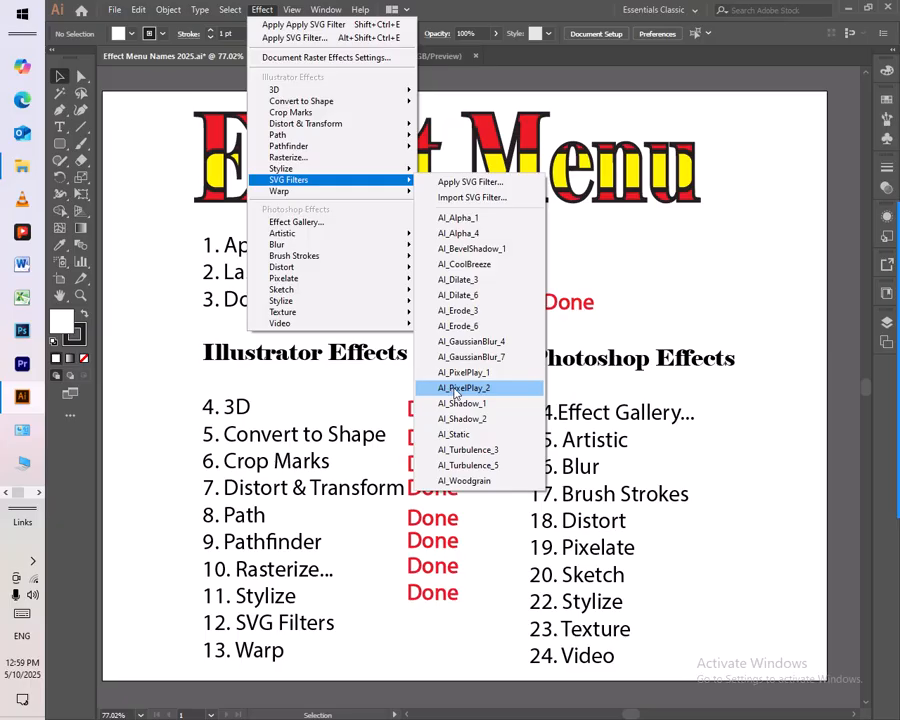
# - Switch to the Untitled-5 document and select the yellow rectangle, the photo and the RGD text in turn
pyautogui.click(440, 60)
pyautogui.click(440, 57)
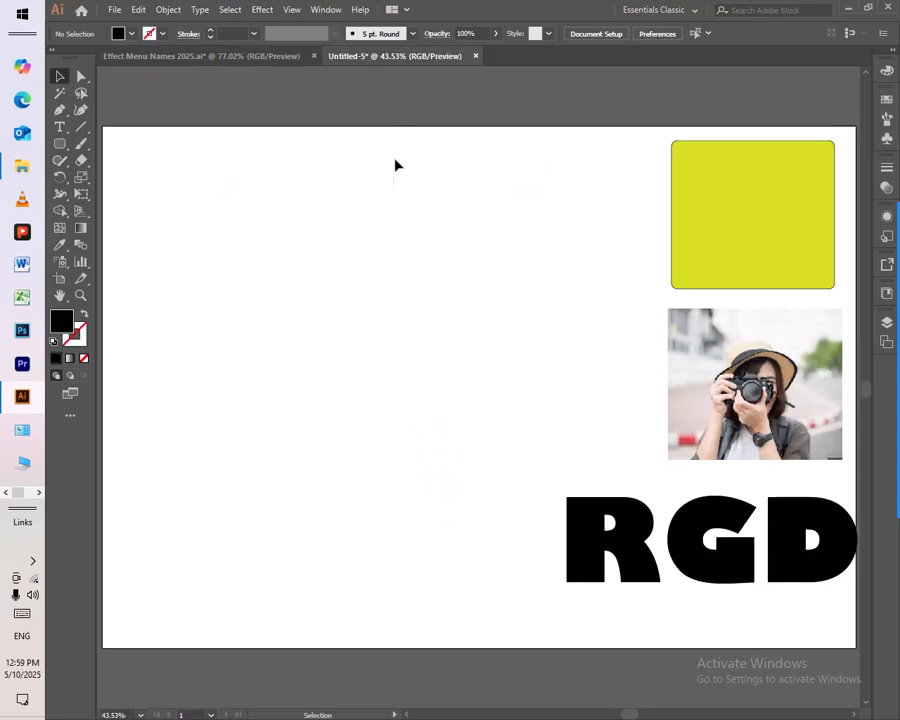
pyautogui.click(704, 220)
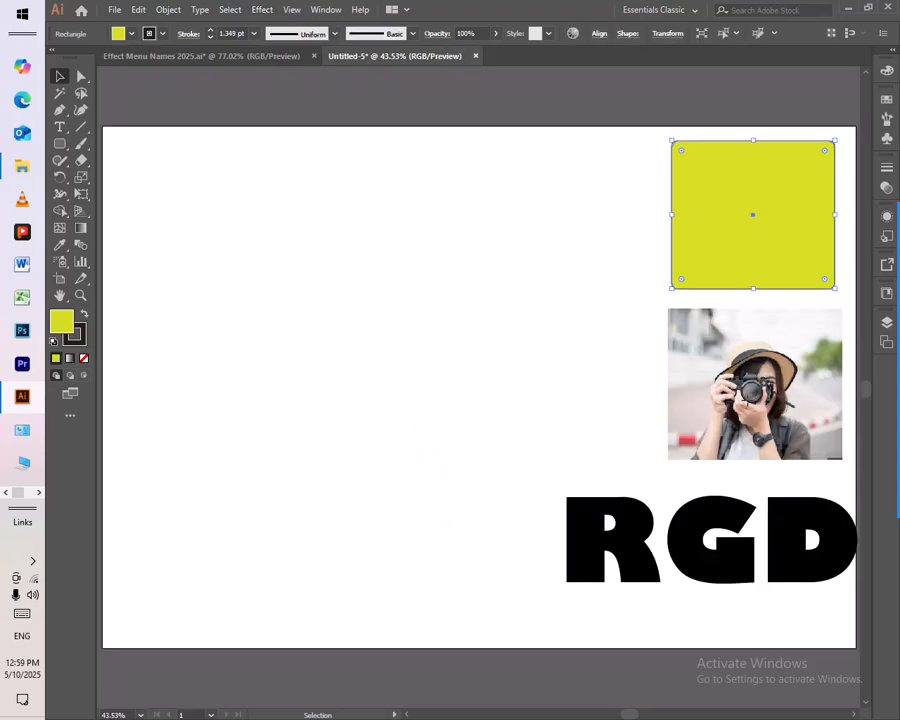
pyautogui.click(755, 408)
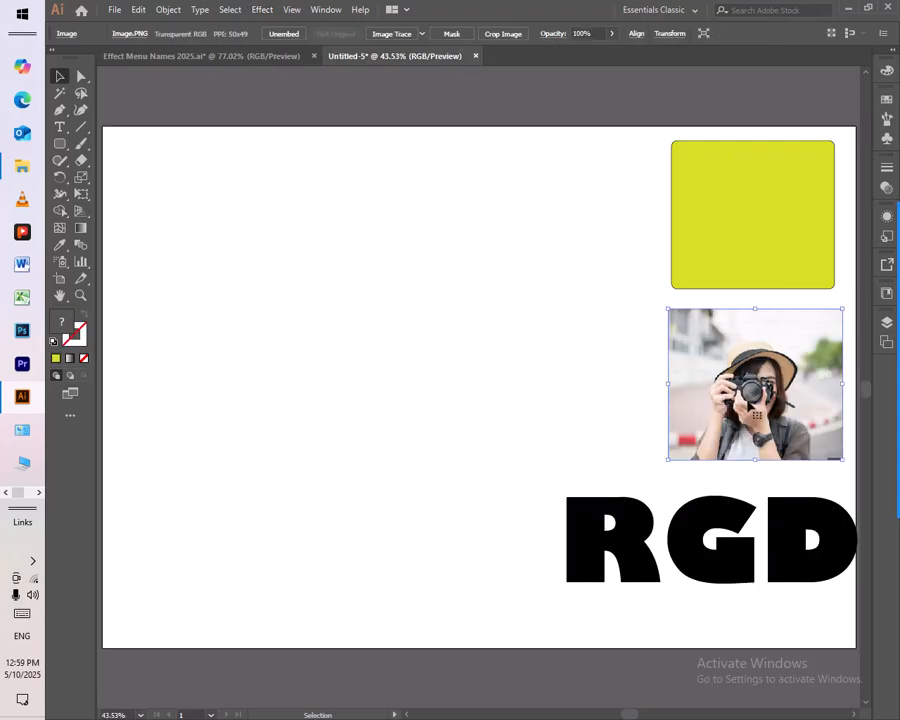
pyautogui.click(712, 537)
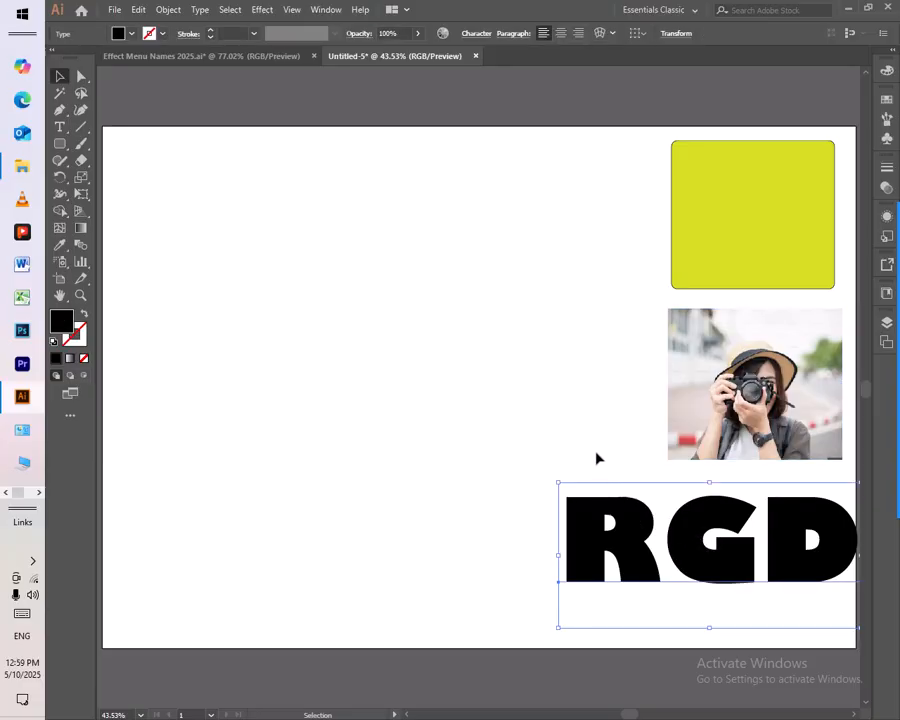
pyautogui.click(405, 358)
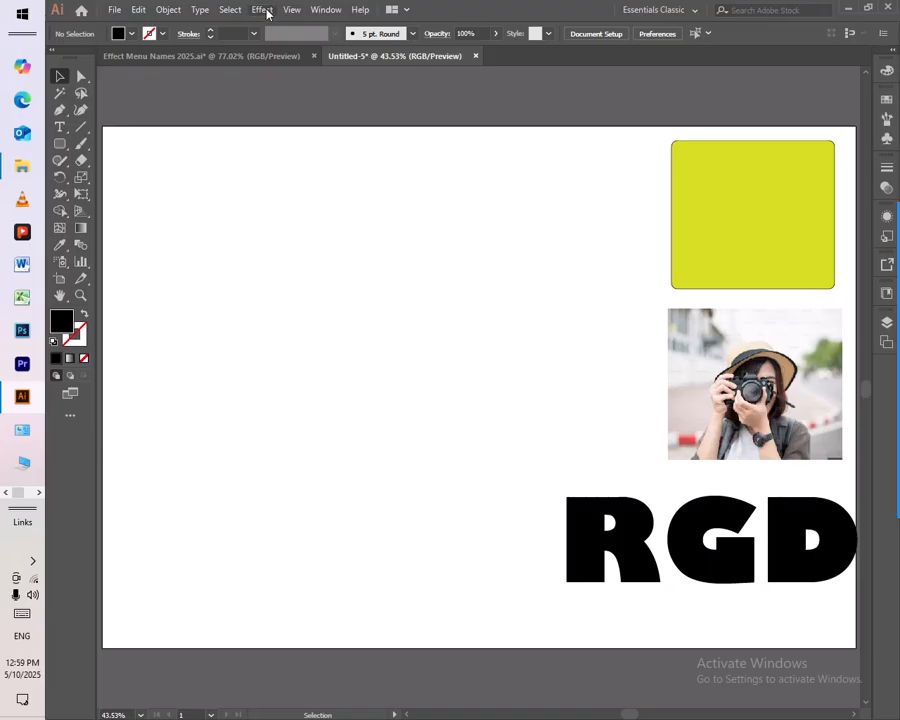
# - Duplicate the yellow rectangle, photo and RGD text together about 11.3 in to the left of the originals
pyautogui.click(720, 206)
pyautogui.moveTo(518, 173); pyautogui.dragTo(716, 512)
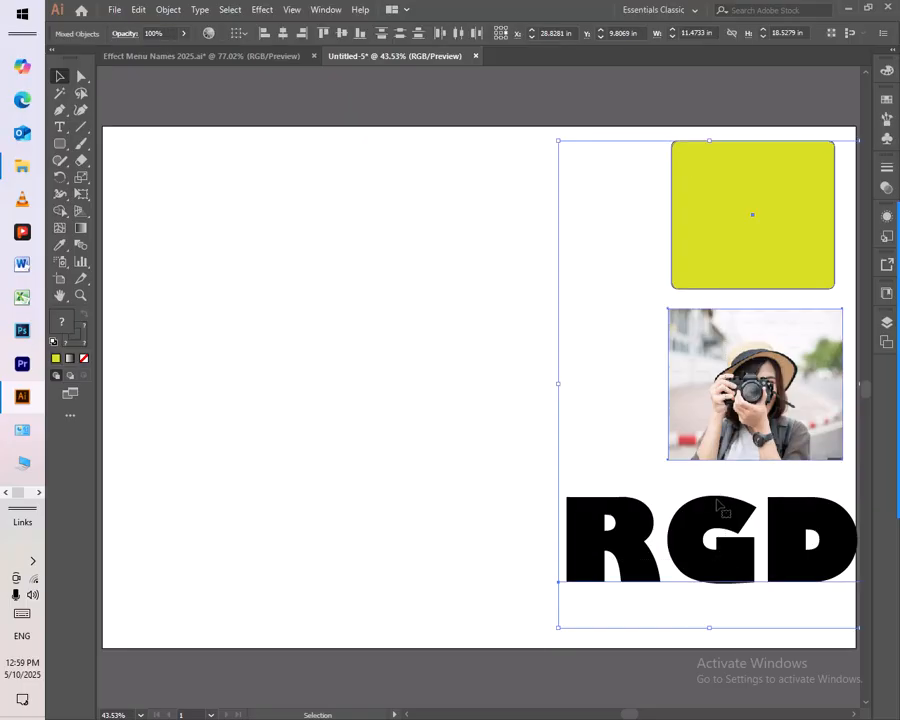
pyautogui.moveTo(707, 282); pyautogui.dragTo(411, 303)
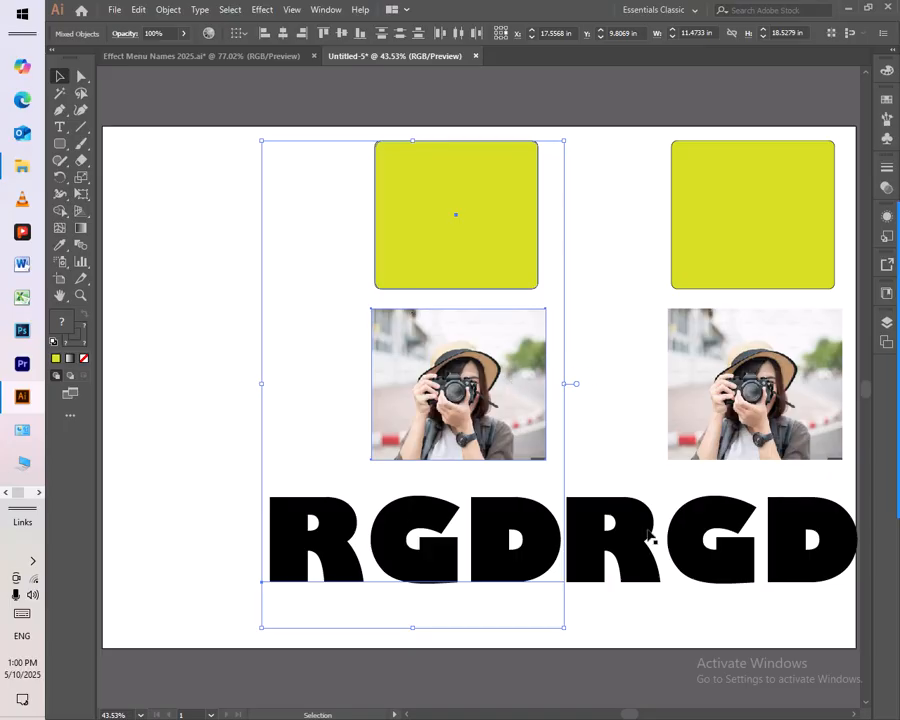
# - Start Apply SVG Filter on the copies, look through the filter list and preview AI_Alpha_1
pyautogui.click(263, 10)
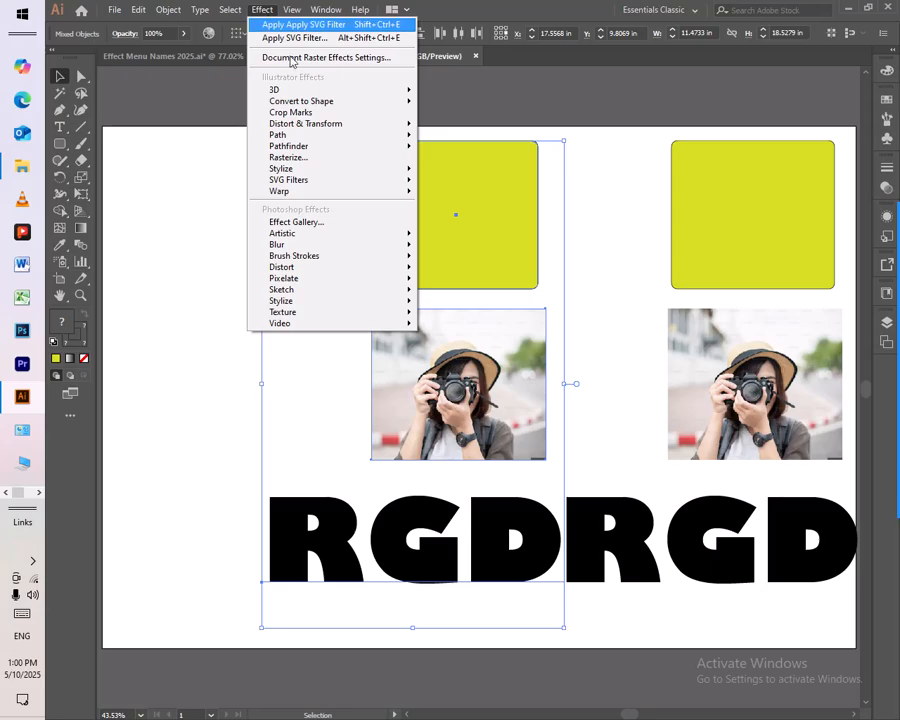
pyautogui.moveTo(324, 186)
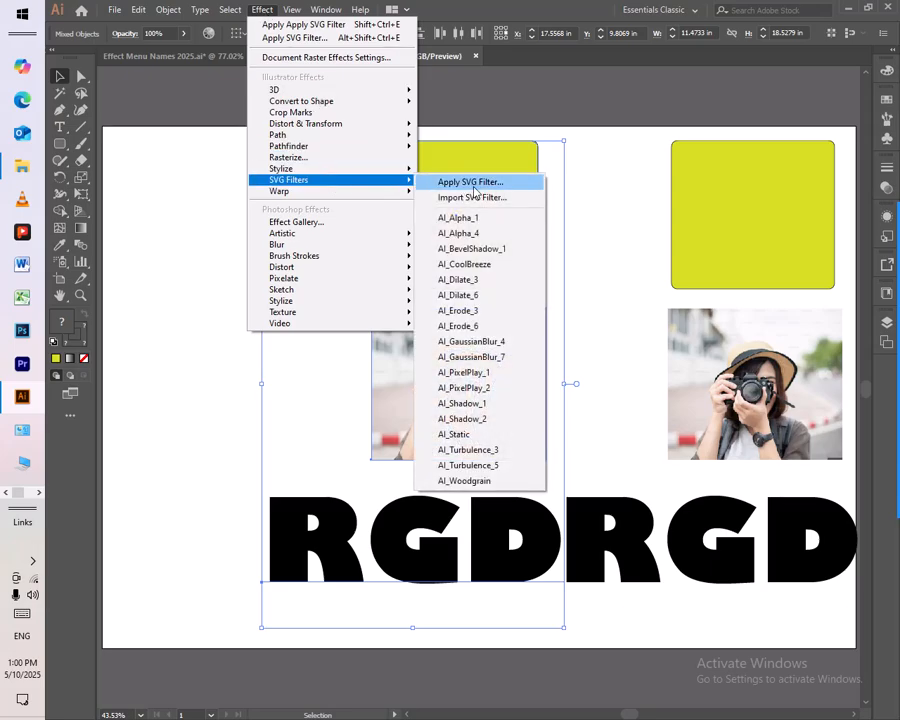
pyautogui.click(446, 184)
pyautogui.moveTo(400, 180)
pyautogui.click(472, 185)
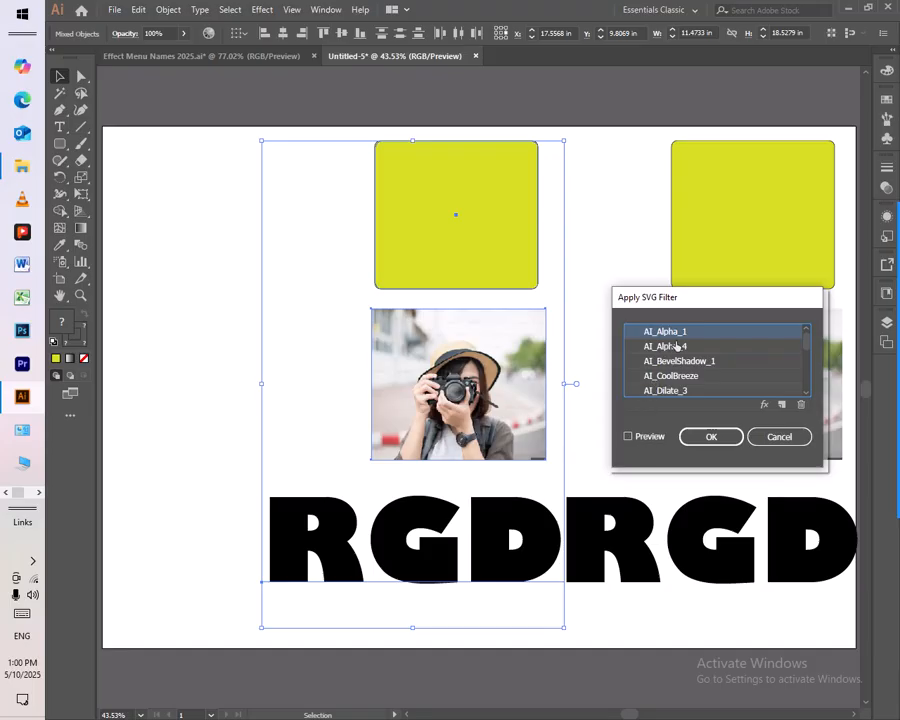
pyautogui.scroll(-1, 702, 380)
pyautogui.scroll(-3, 702, 380)
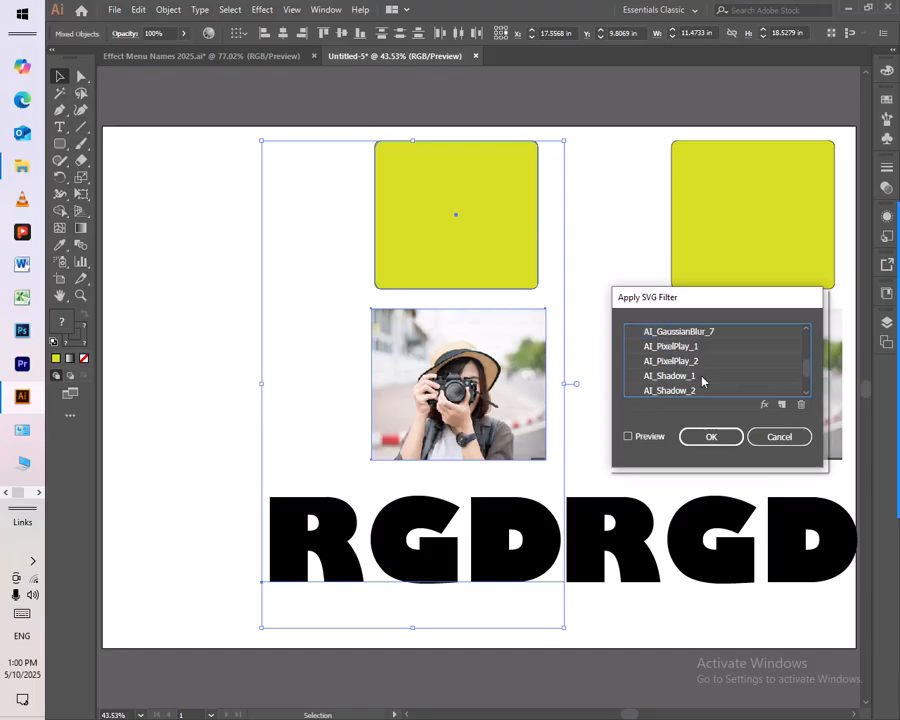
pyautogui.scroll(3, 702, 380)
pyautogui.scroll(2, 702, 380)
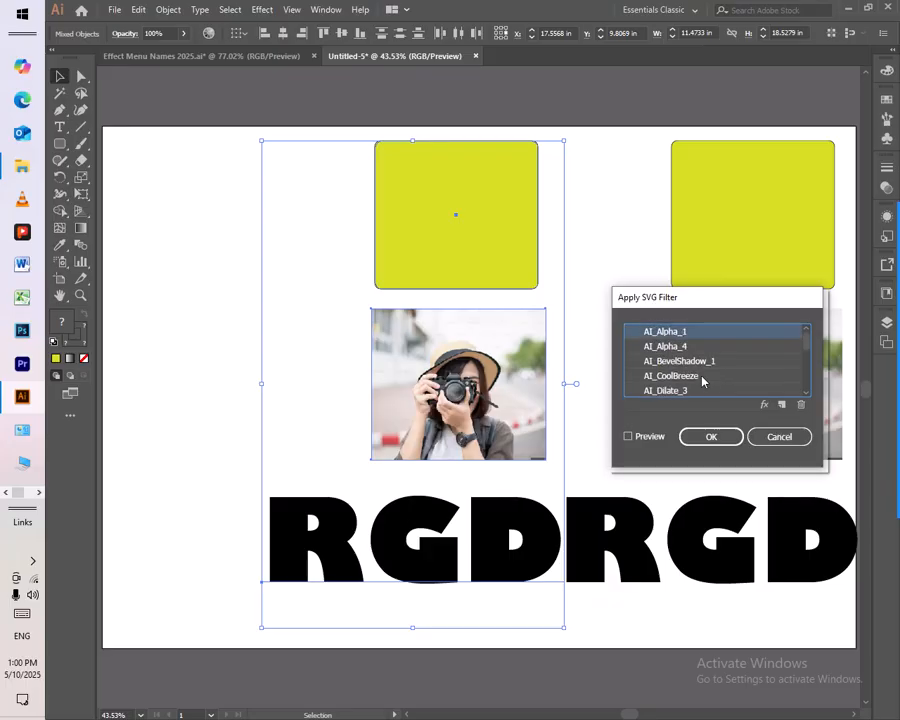
pyautogui.click(630, 436)
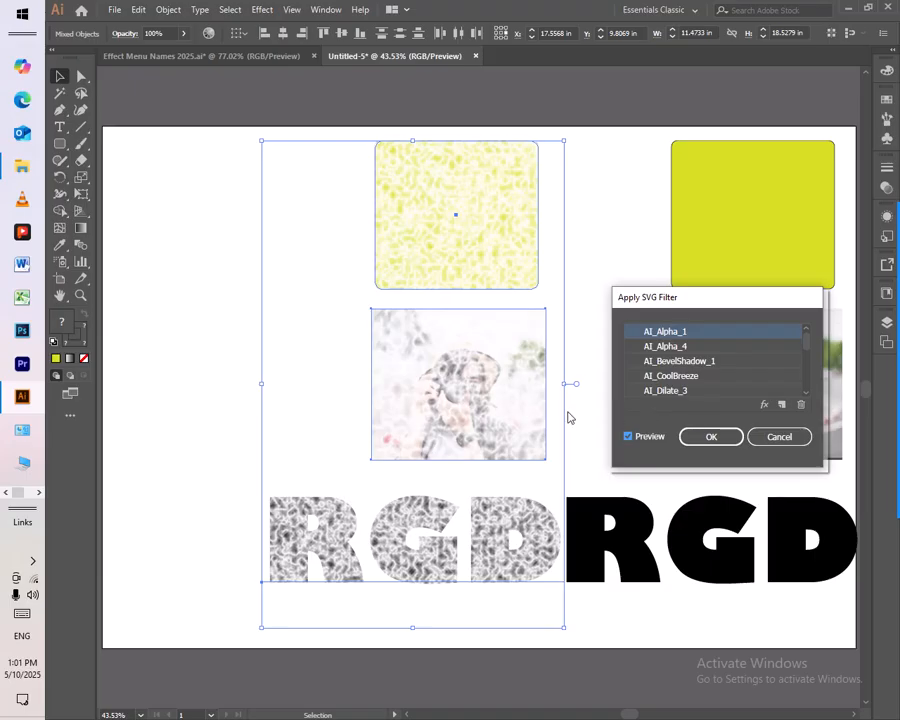
# - View the code of the AI_Alpha_1 filter, and add a new SVG filter without editing its default code
pyautogui.click(765, 405)
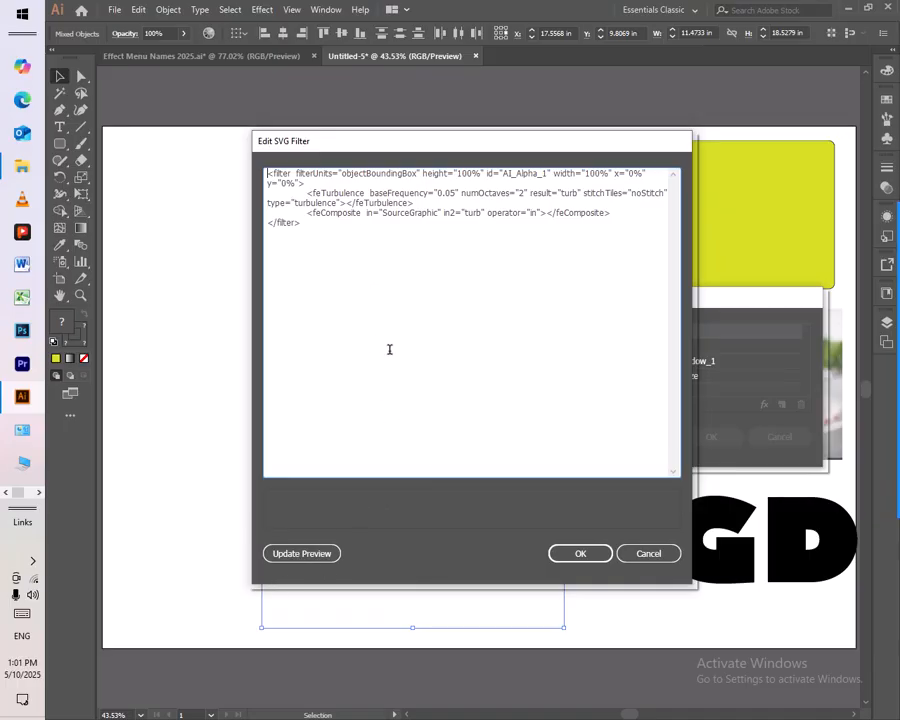
pyautogui.click(300, 556)
pyautogui.click(642, 558)
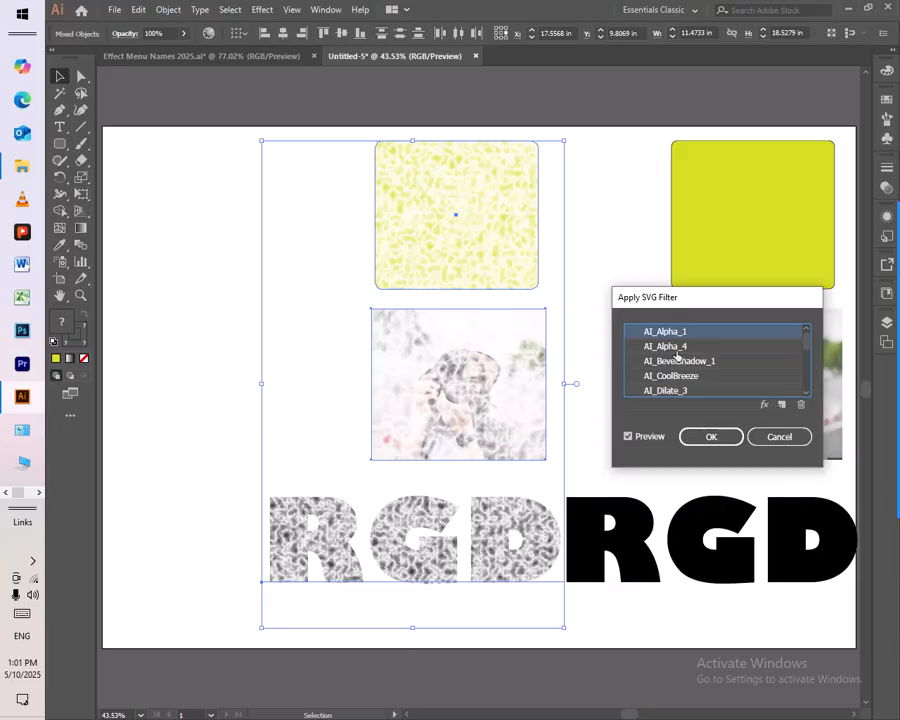
pyautogui.click(782, 405)
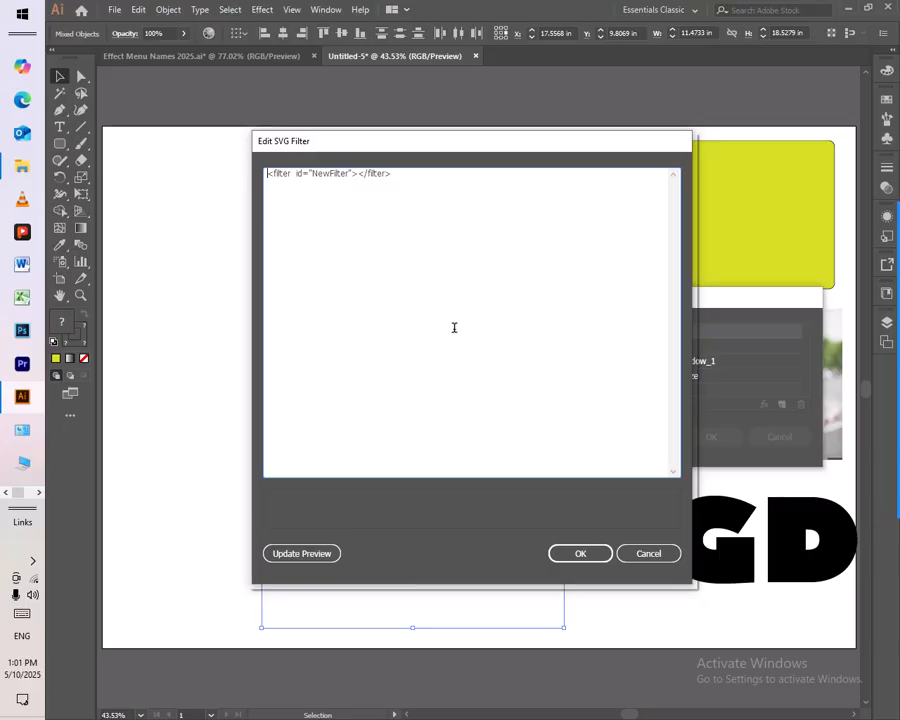
pyautogui.click(666, 556)
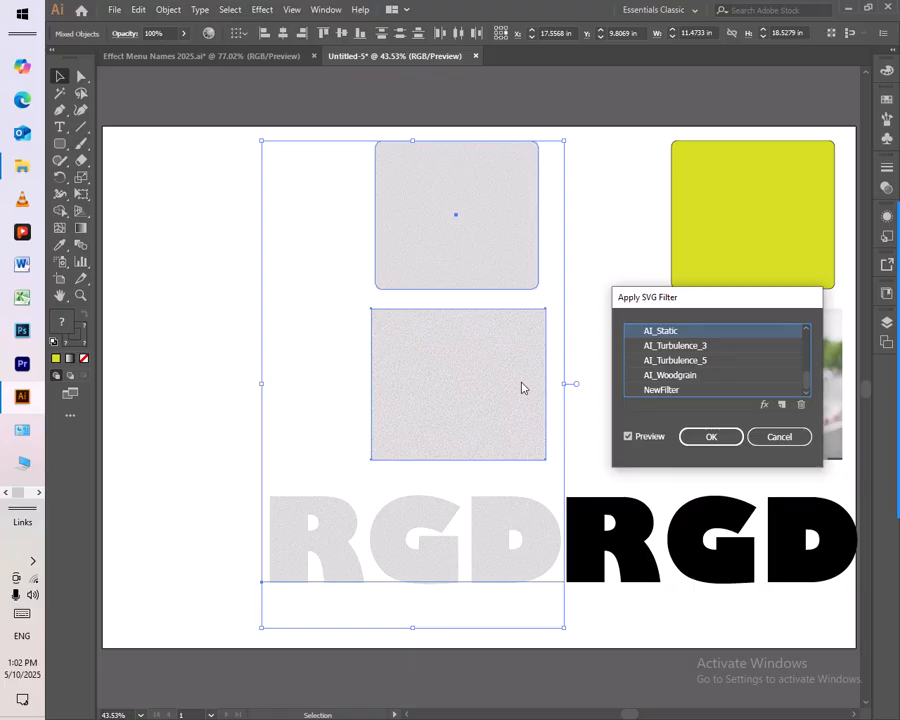
# - Apply the AI_Static filter to the copied rectangle, photo and text, and delete those copies
pyautogui.click(709, 442)
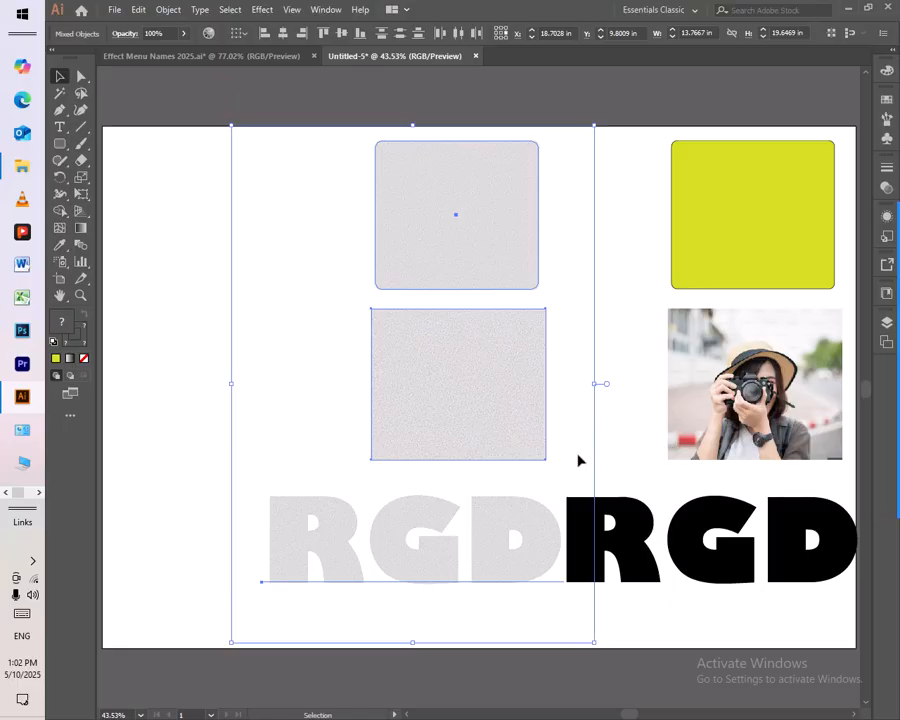
pyautogui.press('Delete')
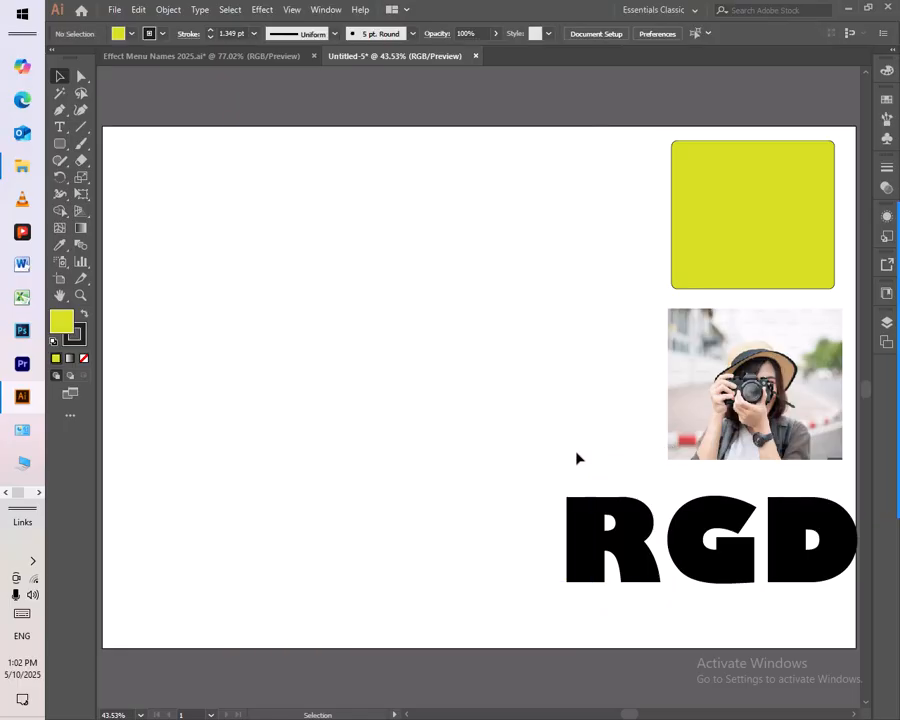
# - Duplicate the original rectangle, photo and RGD text together about 13.5 in to the left
pyautogui.moveTo(559, 213); pyautogui.dragTo(727, 575)
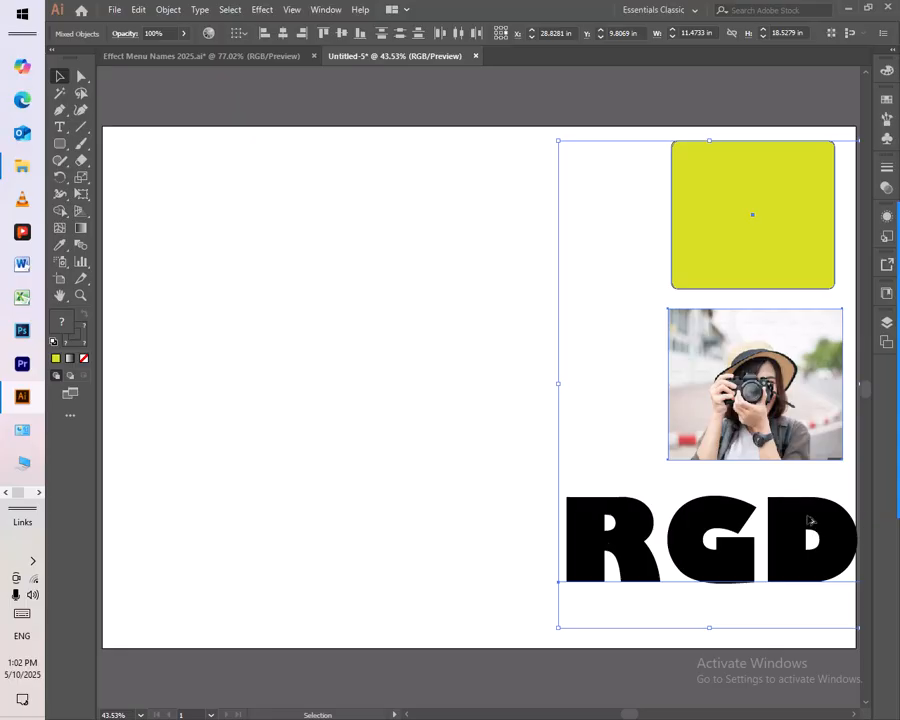
pyautogui.moveTo(772, 446); pyautogui.dragTo(424, 444)
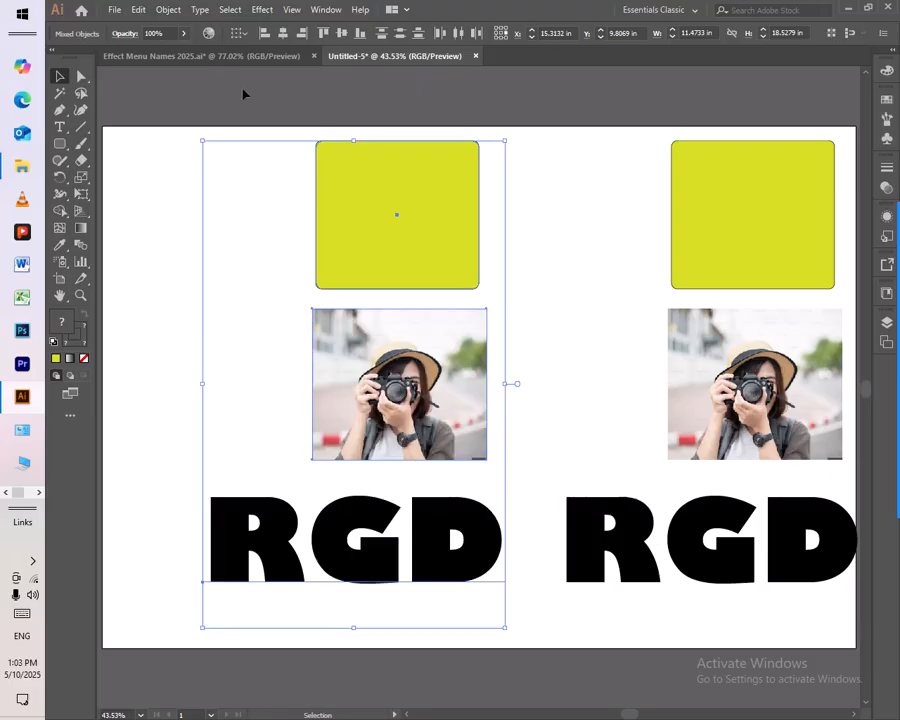
# - Try the AI_PixelPlay_1 SVG filter on the copied rectangle, photo and text, and undo it
pyautogui.click(261, 10)
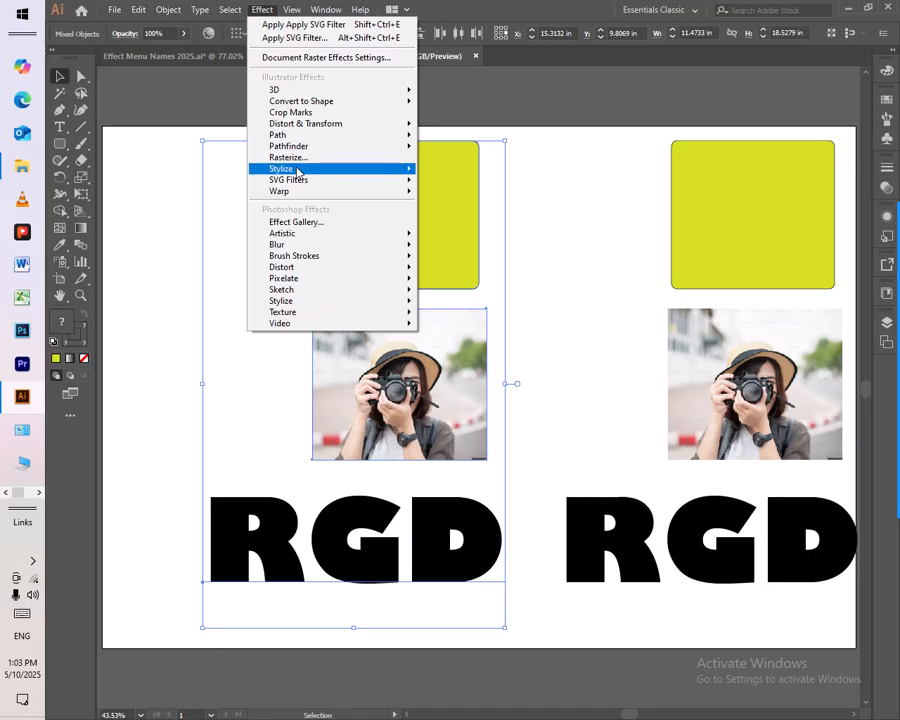
pyautogui.moveTo(299, 181)
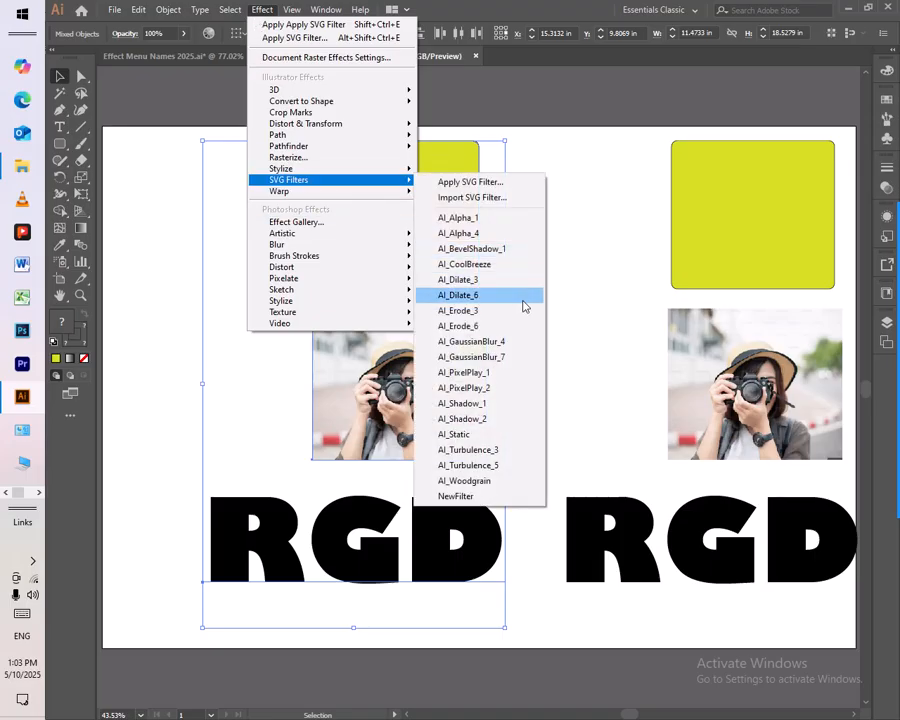
pyautogui.click(494, 375)
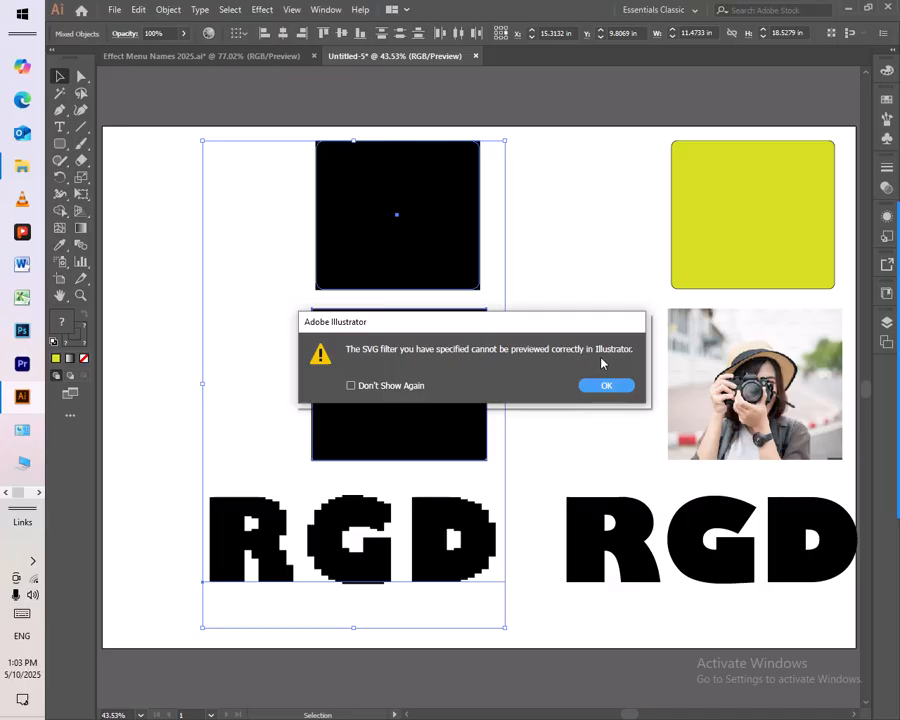
pyautogui.click(607, 386)
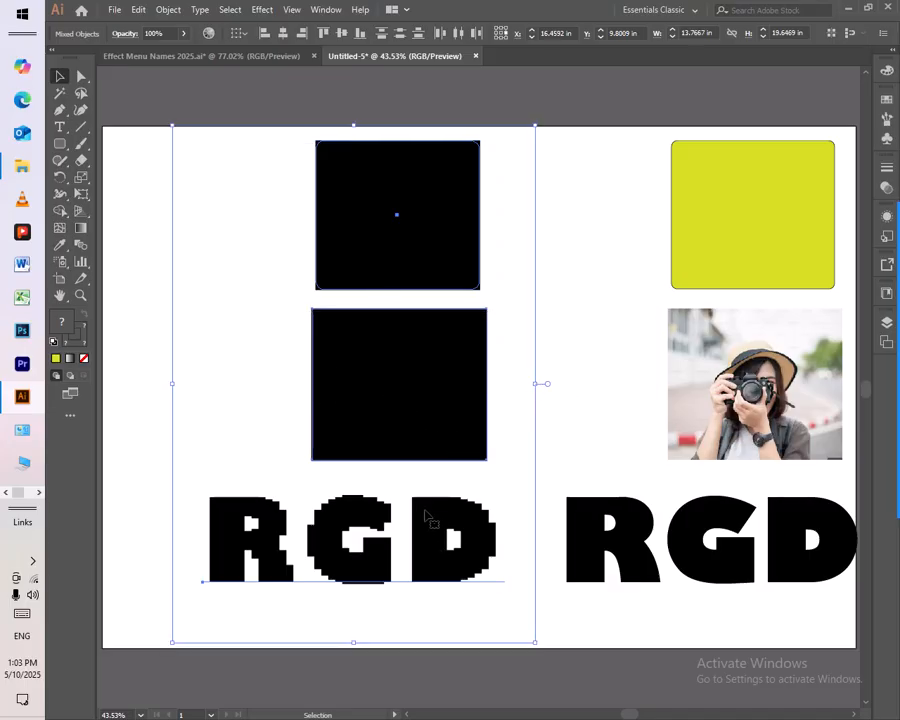
pyautogui.hotkey('ctrl', 'z')
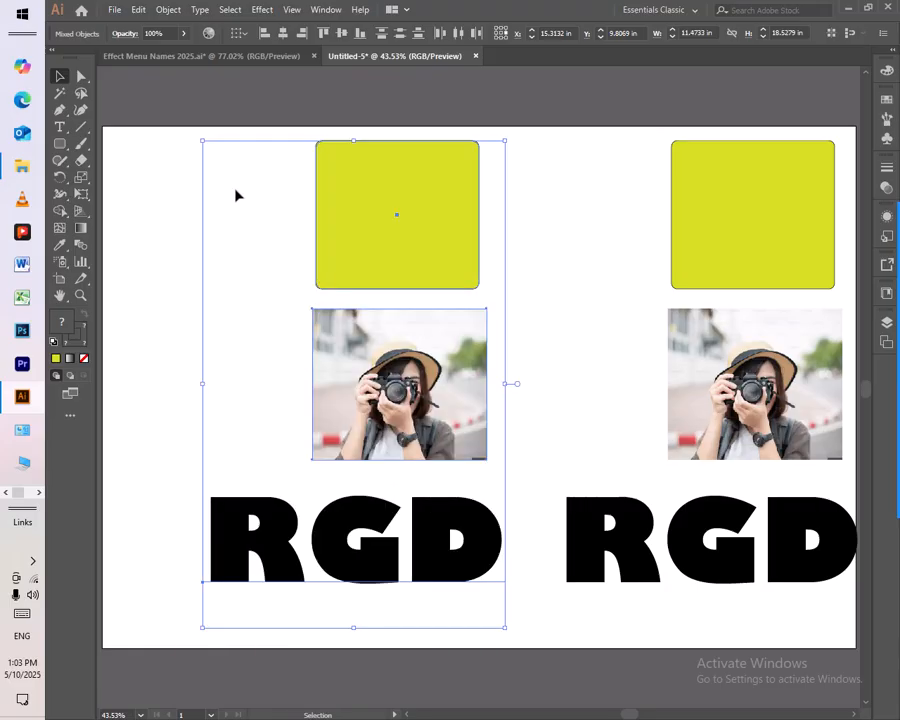
# - Try the AI_GaussianBlur_4 SVG filter on the copied rectangle, photo and text, and undo it
pyautogui.click(262, 10)
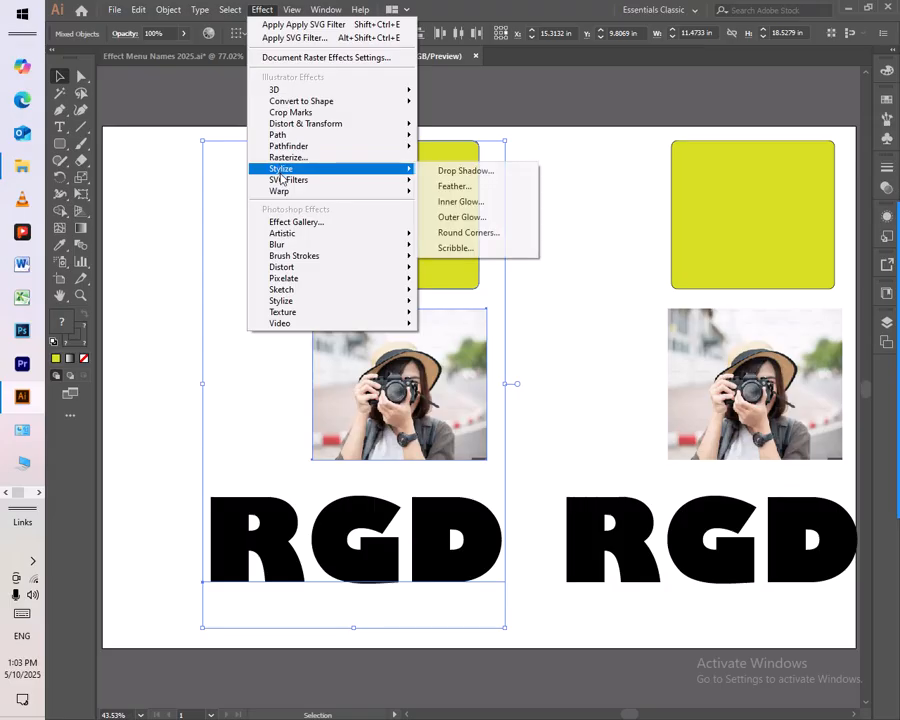
pyautogui.moveTo(281, 181)
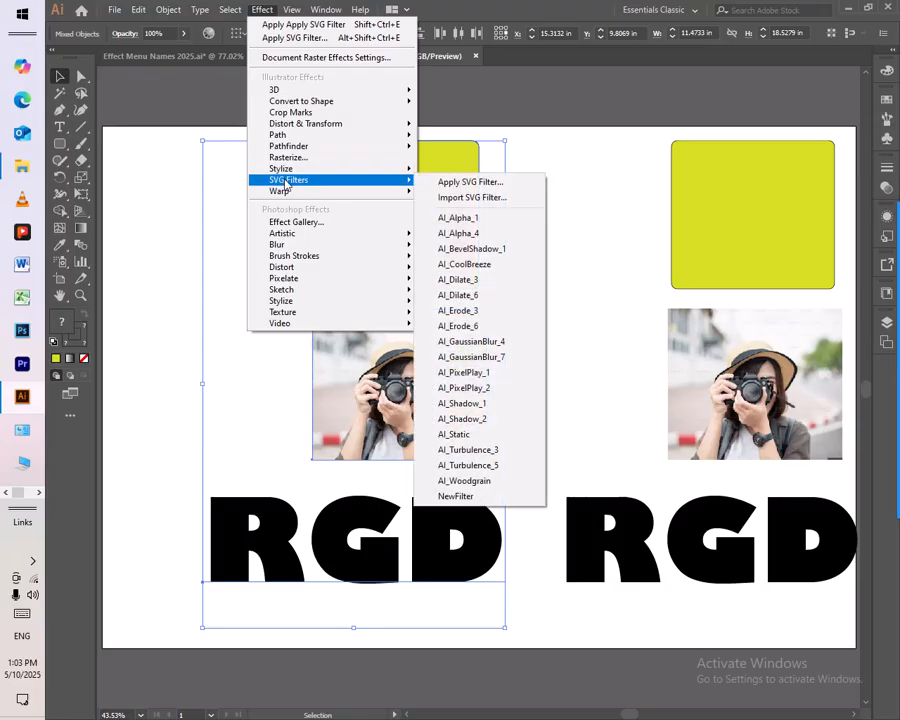
pyautogui.click(502, 346)
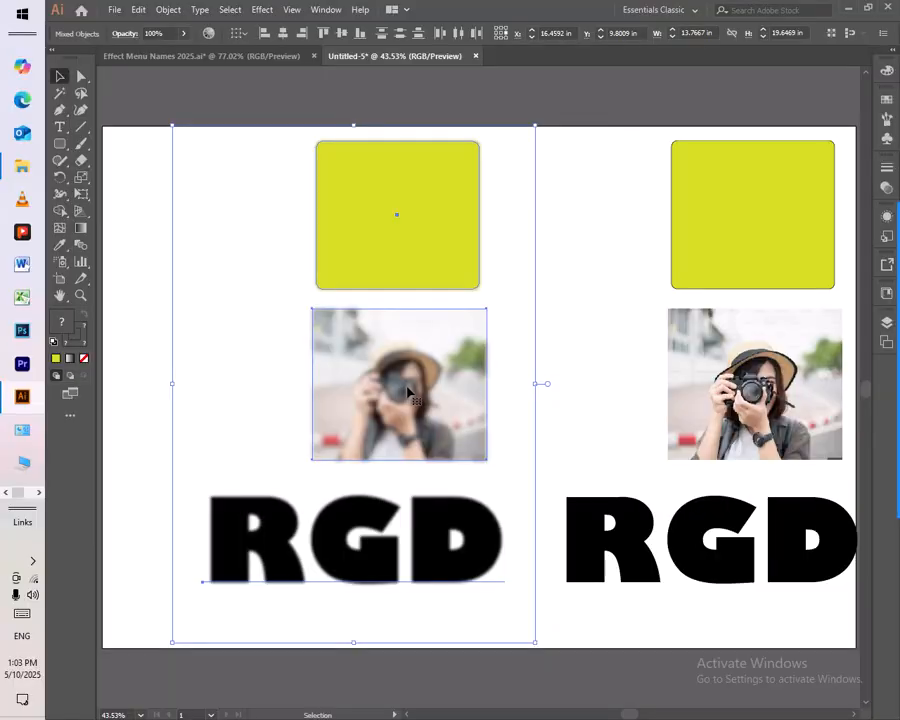
pyautogui.hotkey('ctrl', 'z')
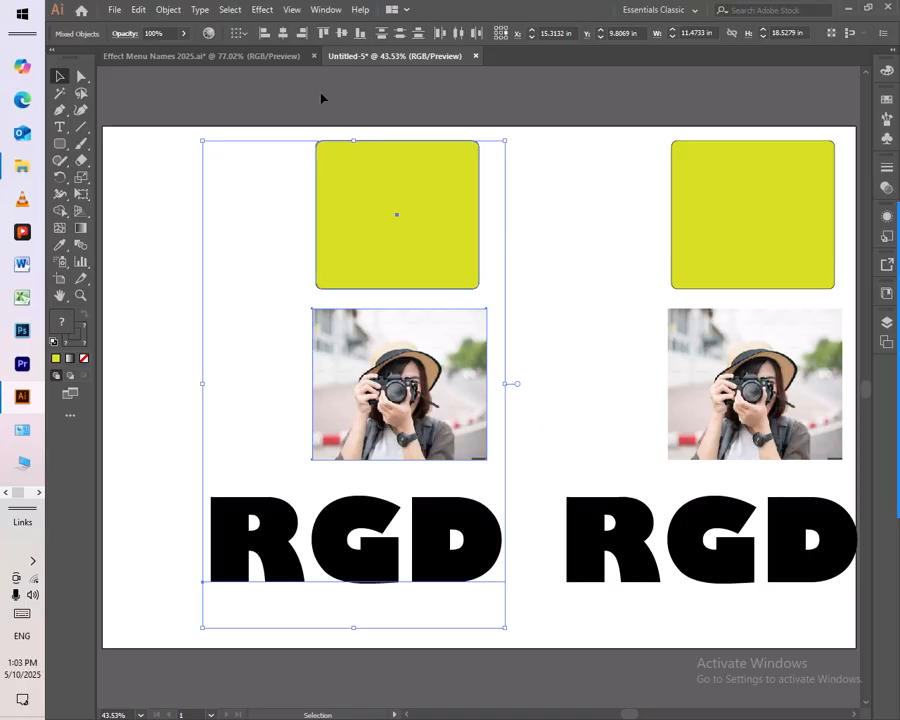
# - Apply the AI_Woodgrain SVG filter to the copied rectangle, photo and text, and deselect them
pyautogui.click(262, 10)
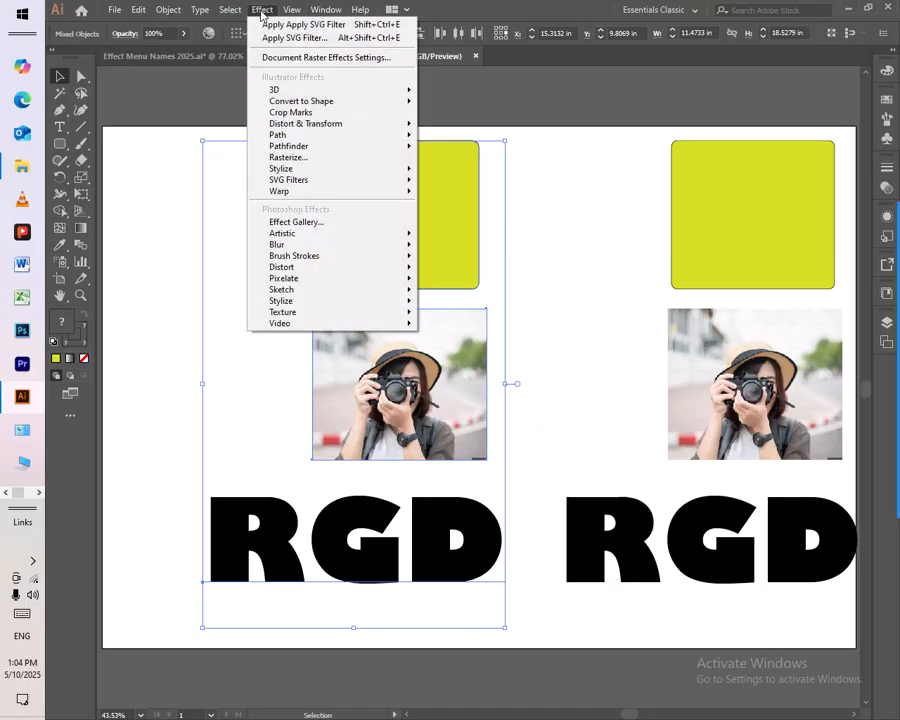
pyautogui.moveTo(347, 181)
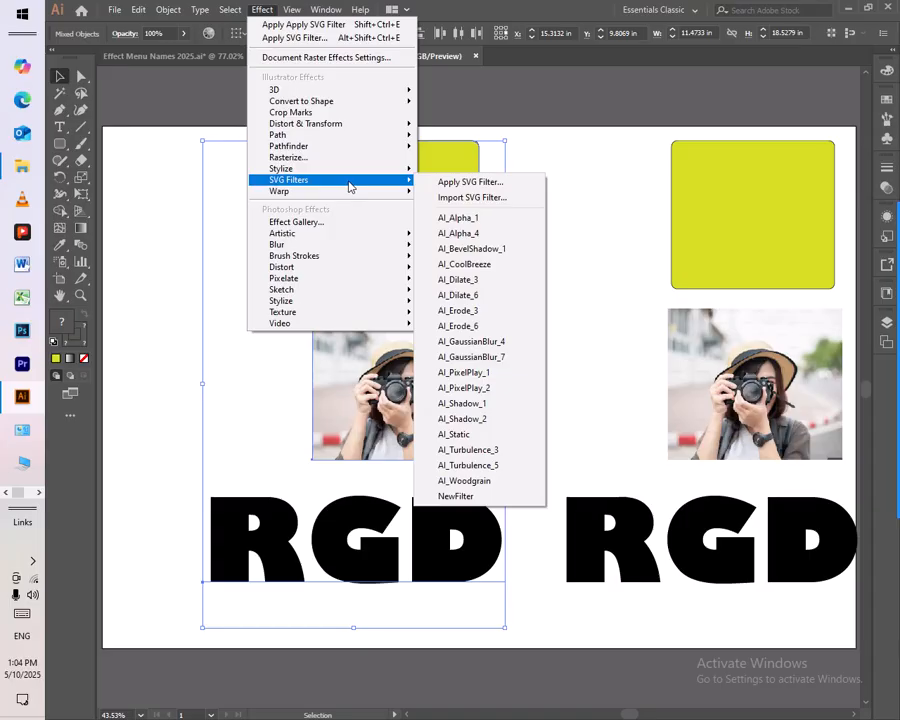
pyautogui.click(498, 482)
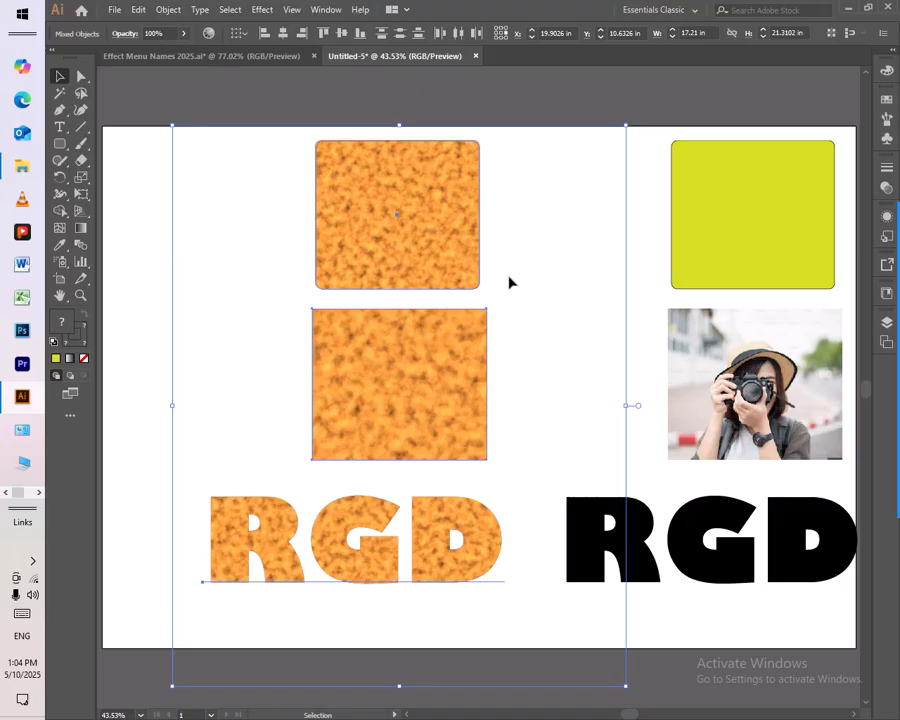
pyautogui.click(164, 162)
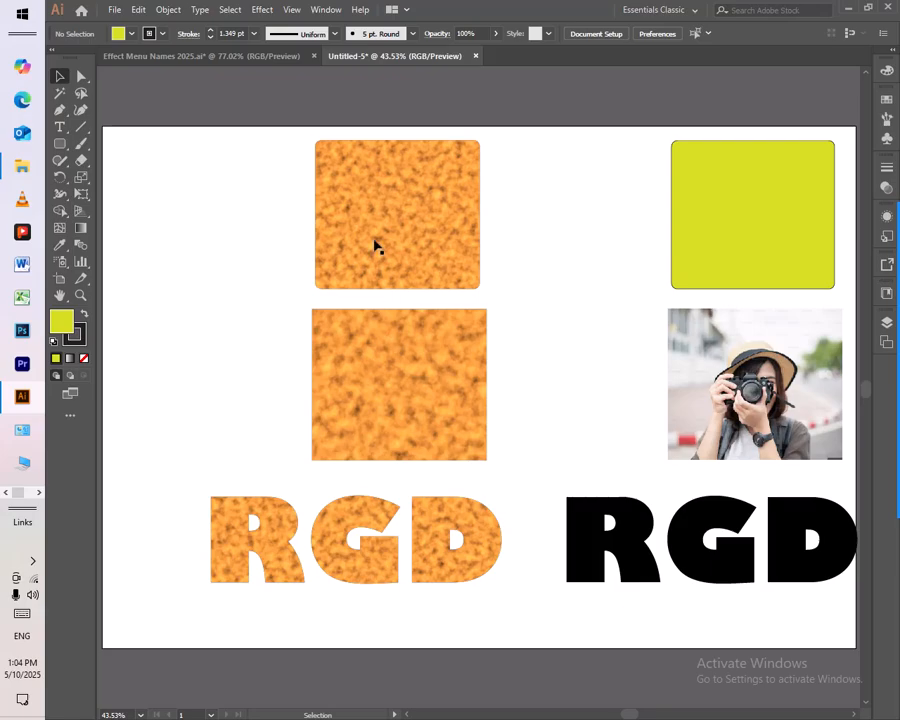
# - Scale the woodgrain rectangle, photo and RGD text down together to about 12.7 by 15.73 in, and deselect them
pyautogui.click(259, 10)
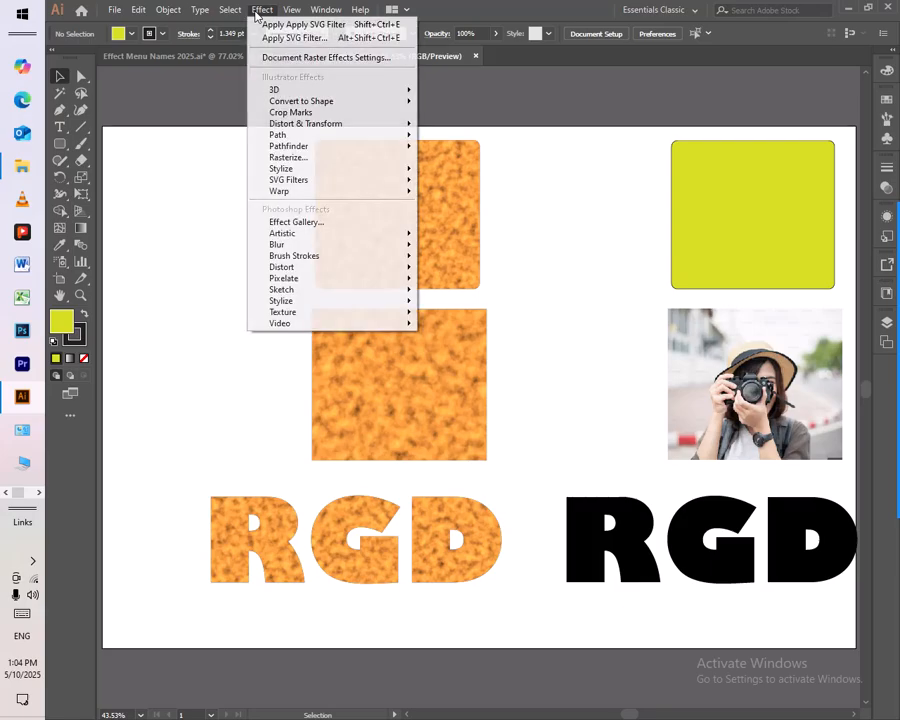
pyautogui.click(208, 226)
pyautogui.moveTo(632, 218); pyautogui.dragTo(730, 580)
pyautogui.moveTo(190, 158); pyautogui.dragTo(494, 594)
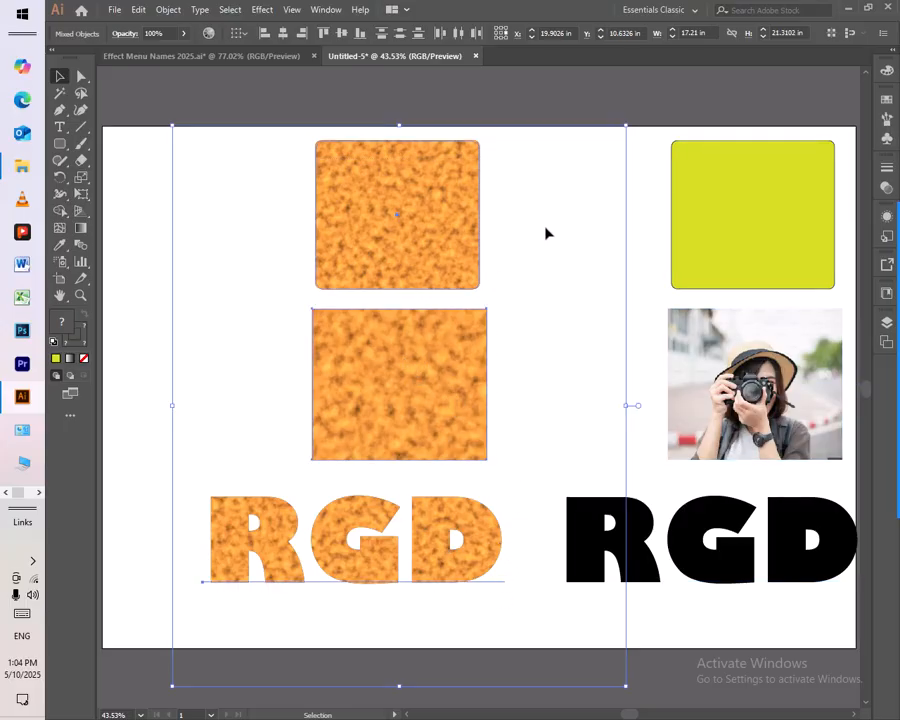
pyautogui.moveTo(622, 128); pyautogui.dragTo(425, 314)
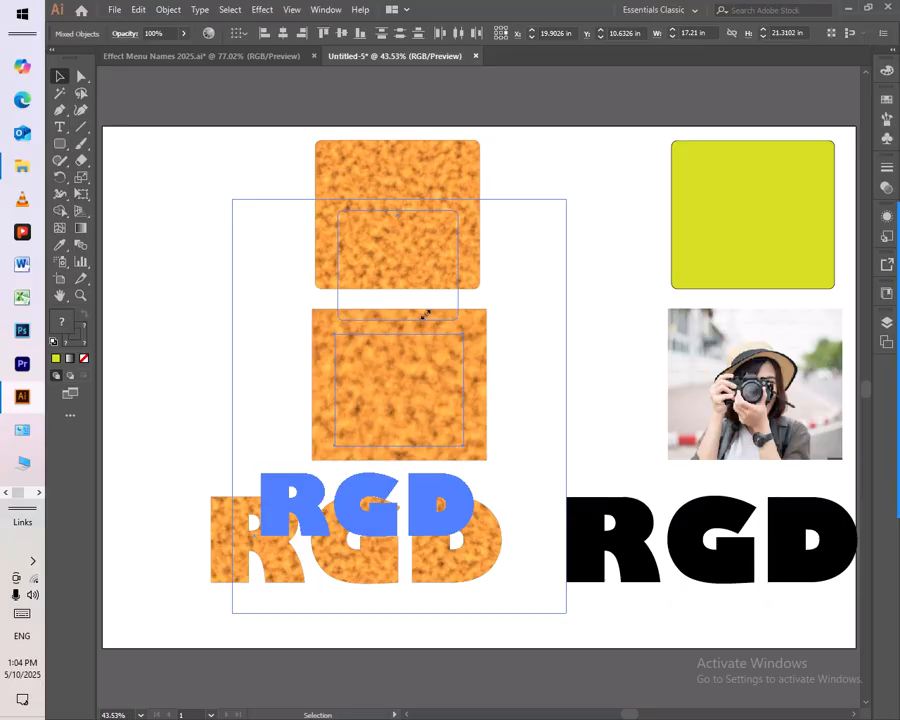
pyautogui.click(148, 259)
# - Move the reduced woodgrain rectangle, photo and text together to about X 21.47 in, Y 8.39 in, and deselect them
pyautogui.moveTo(388, 362); pyautogui.dragTo(471, 301)
pyautogui.hotkey('ctrl', 'z')
pyautogui.moveTo(268, 246); pyautogui.dragTo(397, 544)
pyautogui.moveTo(451, 262); pyautogui.dragTo(508, 229)
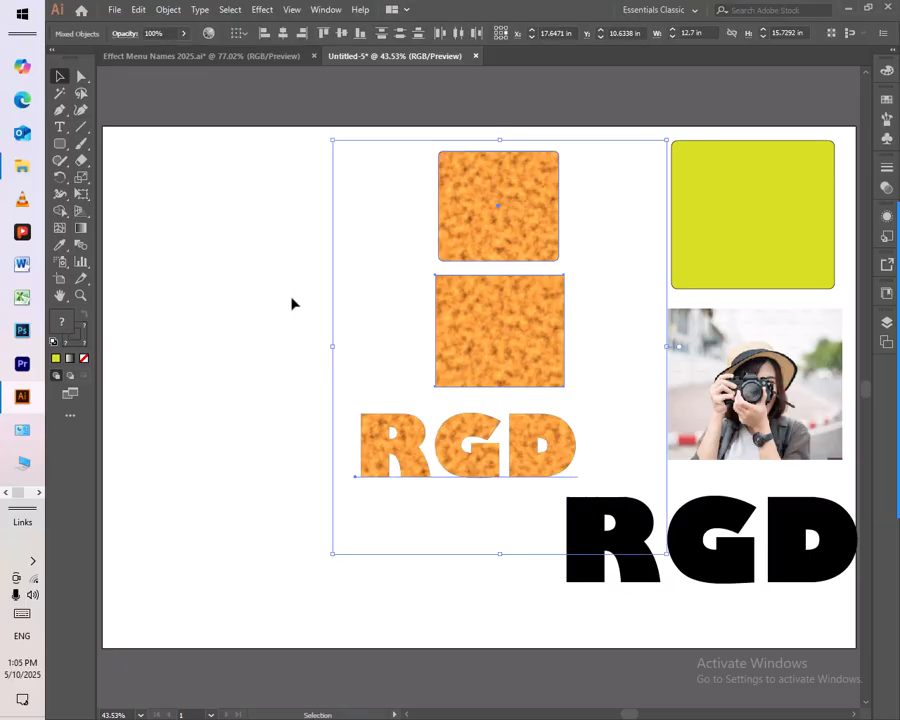
pyautogui.click(229, 280)
# - Duplicate the original rectangle, photo and RGD text about 18.1 in to the left and scale the copies to about 9.44 by 15.25 in
pyautogui.moveTo(649, 158); pyautogui.dragTo(735, 570)
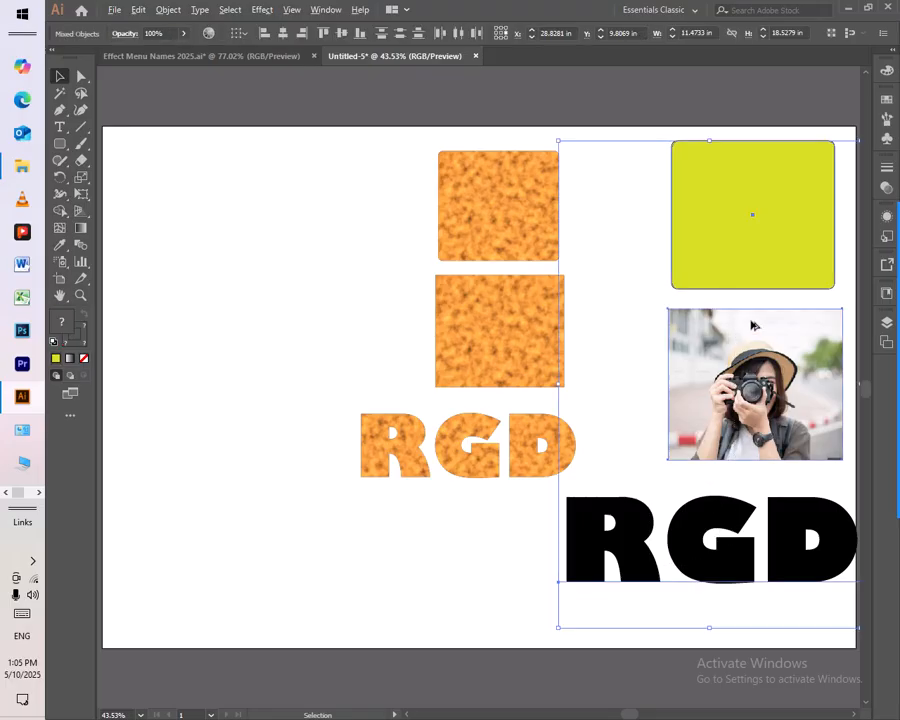
pyautogui.moveTo(755, 287); pyautogui.dragTo(280, 283)
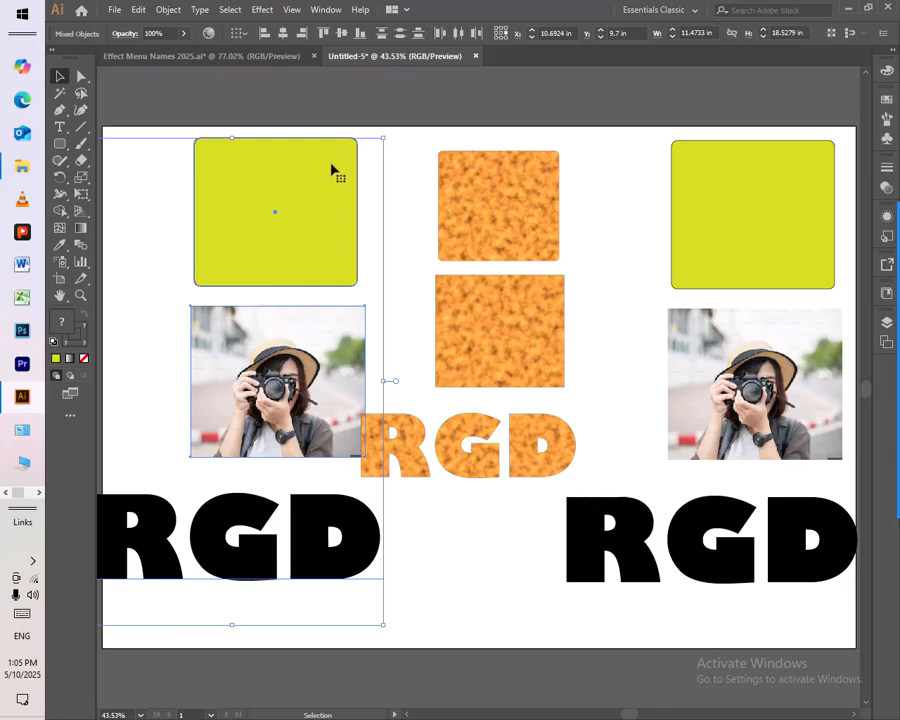
pyautogui.moveTo(383, 139); pyautogui.dragTo(358, 171)
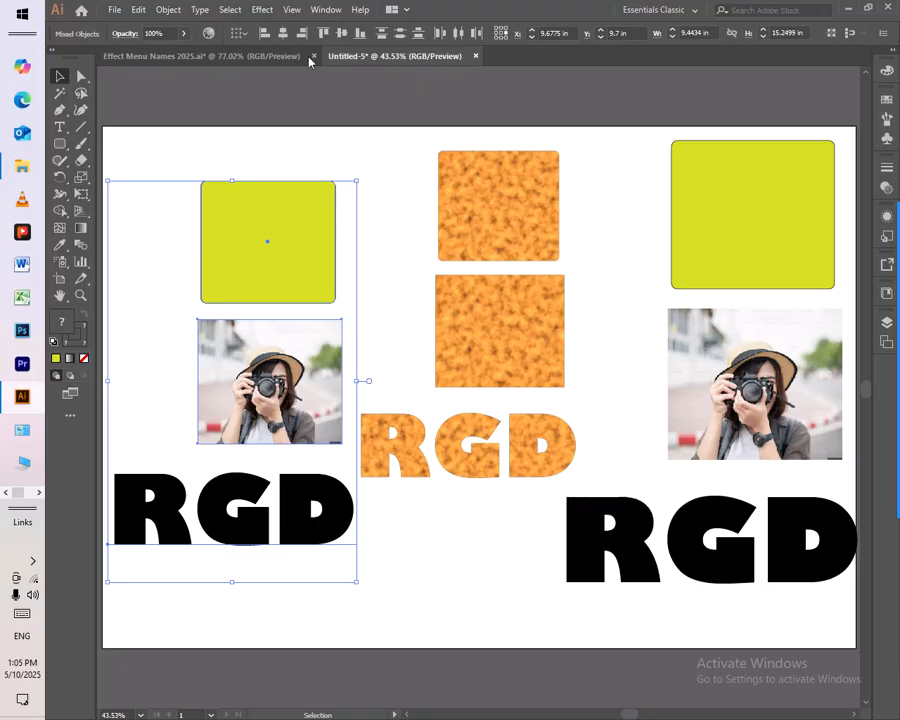
# - Apply the AI_CoolBreeze SVG filter to the new copies of the rectangle, photo and text, and deselect them
pyautogui.click(259, 10)
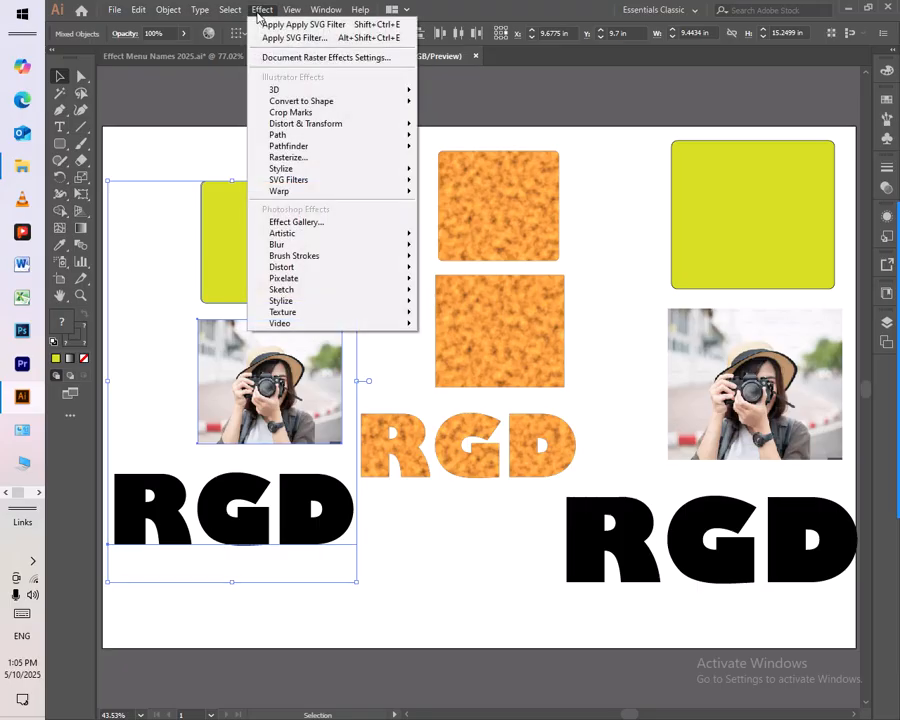
pyautogui.moveTo(345, 182)
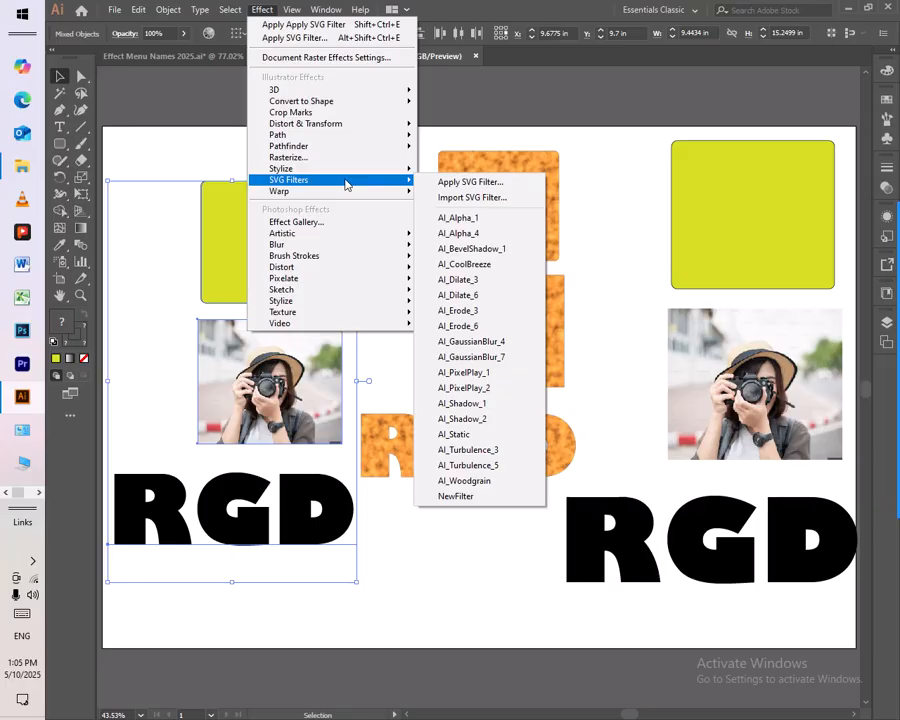
pyautogui.click(506, 271)
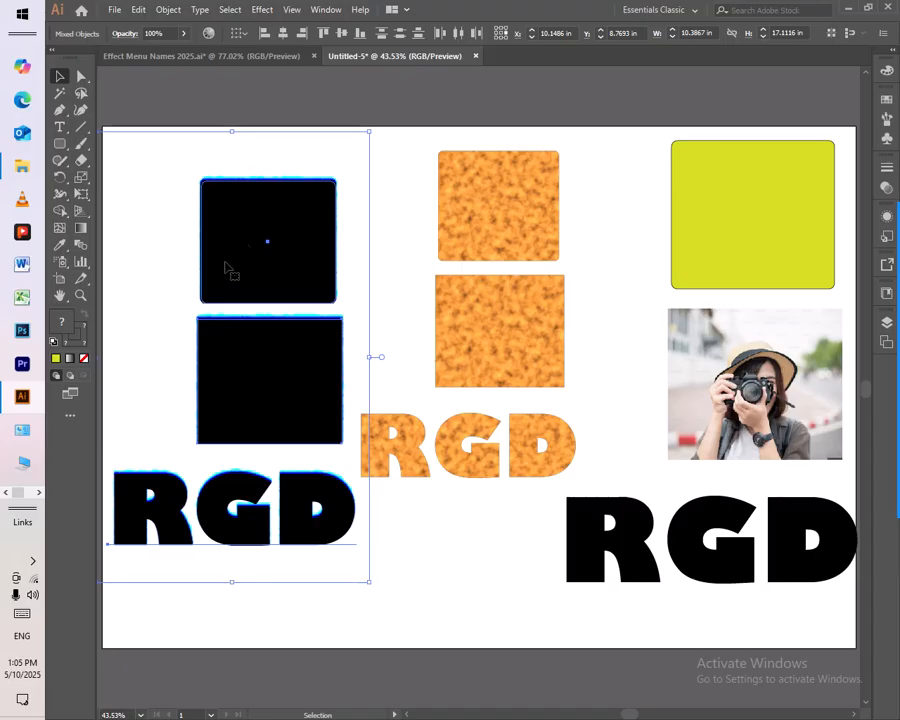
pyautogui.click(262, 10)
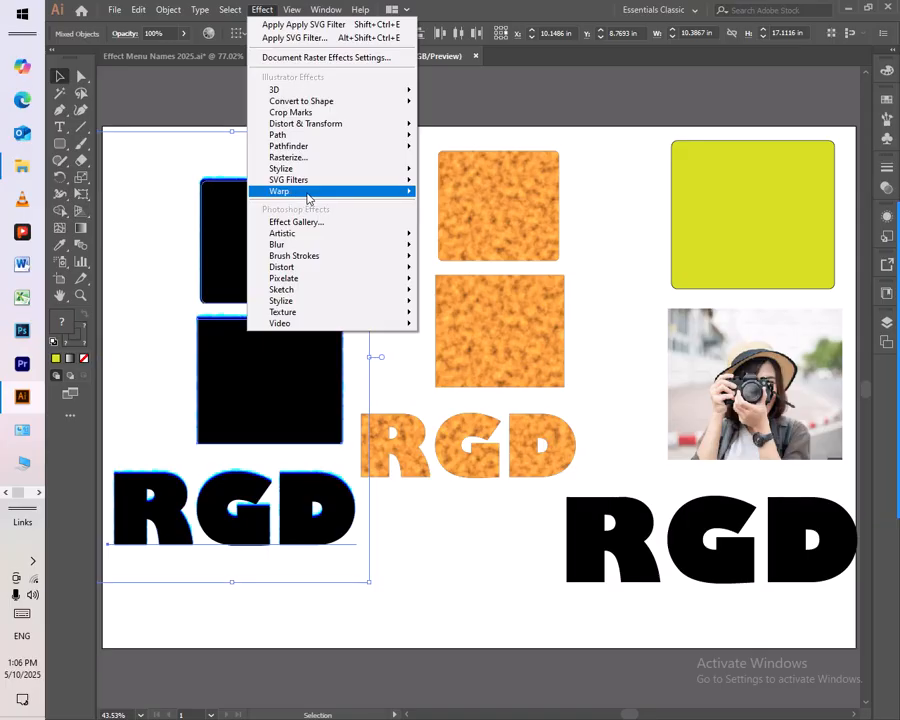
pyautogui.moveTo(310, 197)
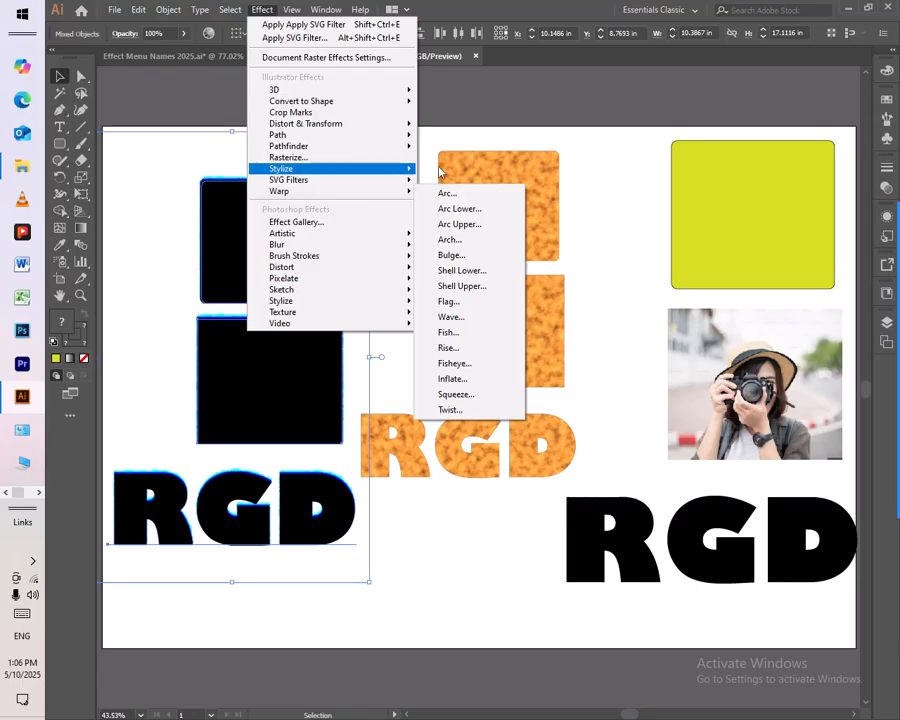
pyautogui.click(564, 147)
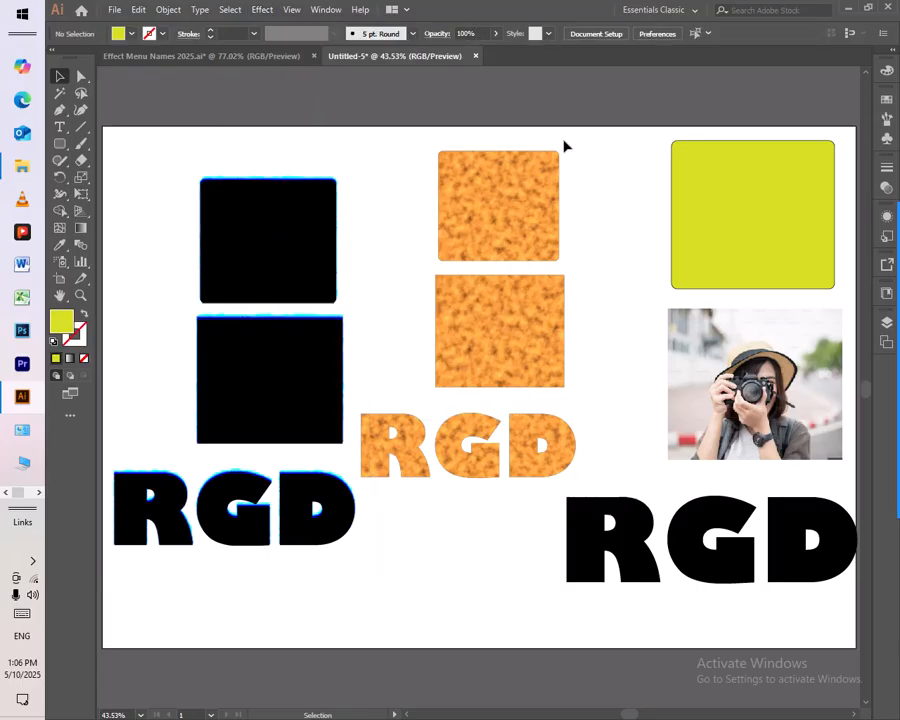